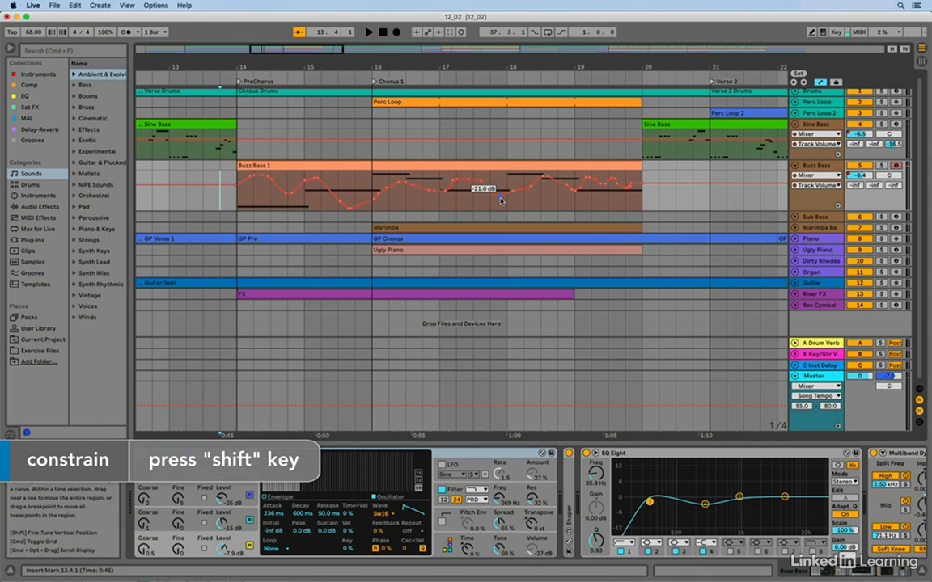
Fine-tune the two Buzz Bass volume breakpoints just before and after bar 18.
left_click_drag(500, 200, 501, 195)
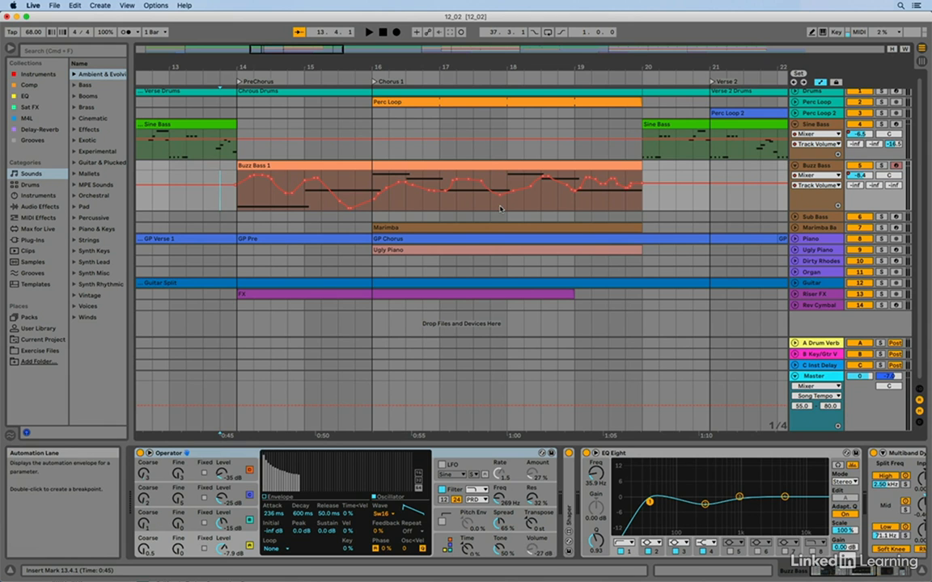
mouse_move(501, 197)
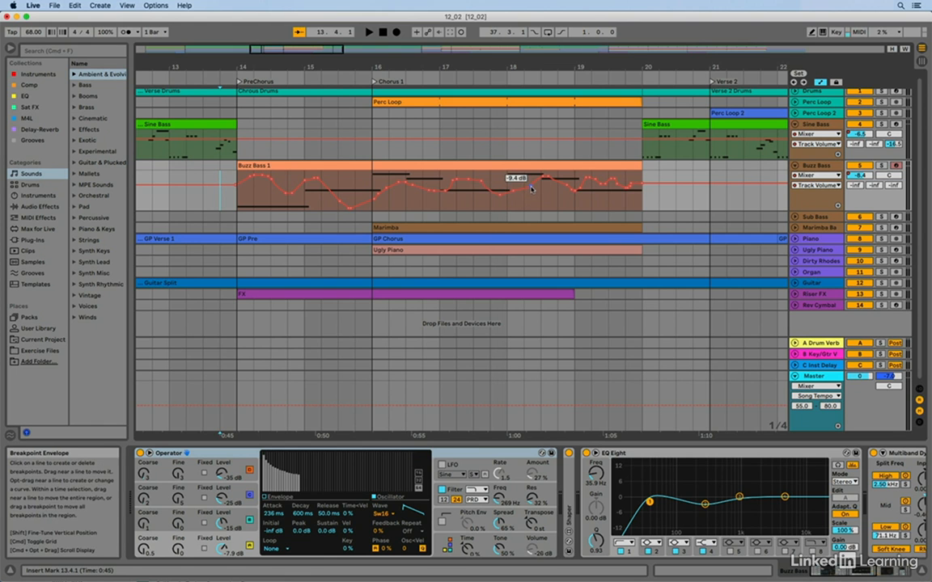
mouse_move(541, 177)
mouse_move(542, 177)
left_mouse_down()
mouse_move(344, 176)
mouse_move(558, 175)
mouse_move(540, 175)
left_mouse_up()
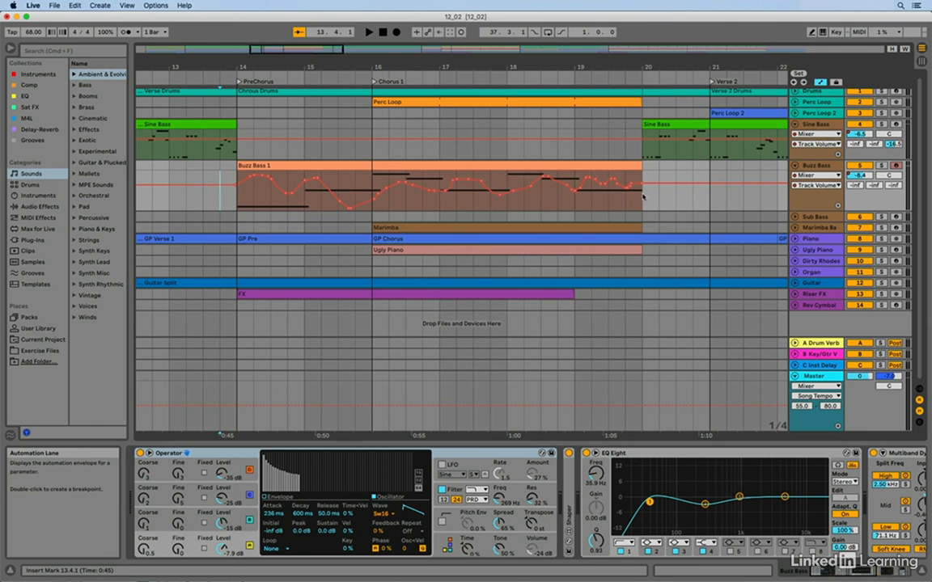
Try deleting the Buzz Bass volume breakpoints from 17.1.1 to 20.2.1, then undo the deletion.
left_click_drag(660, 197, 447, 200)
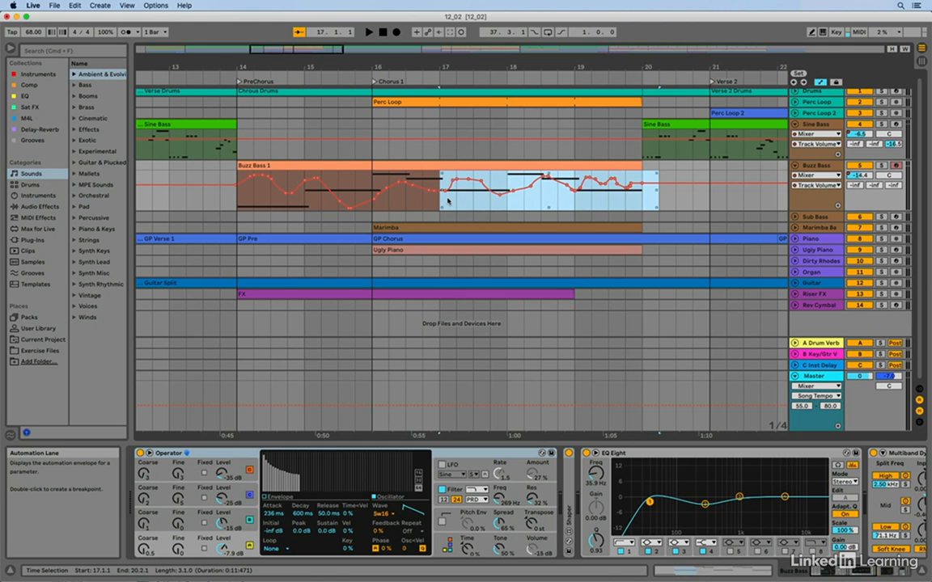
key("Delete")
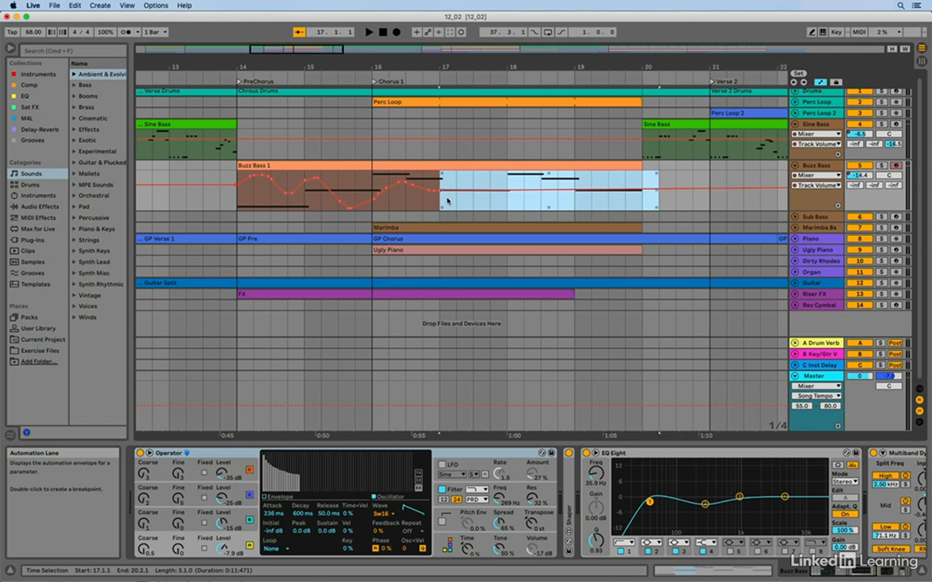
key("super+z")
left_click(677, 203)
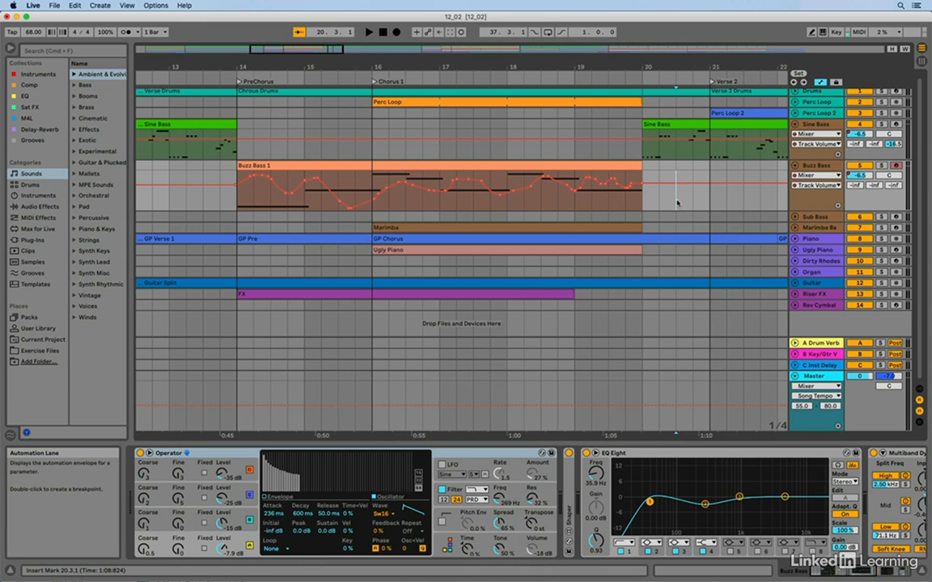
Try raising the whole Buzz Bass volume envelope from 13.4.1 to 20.2.1 and return it to its original level.
left_click(658, 202)
left_click_drag(658, 202, 221, 202)
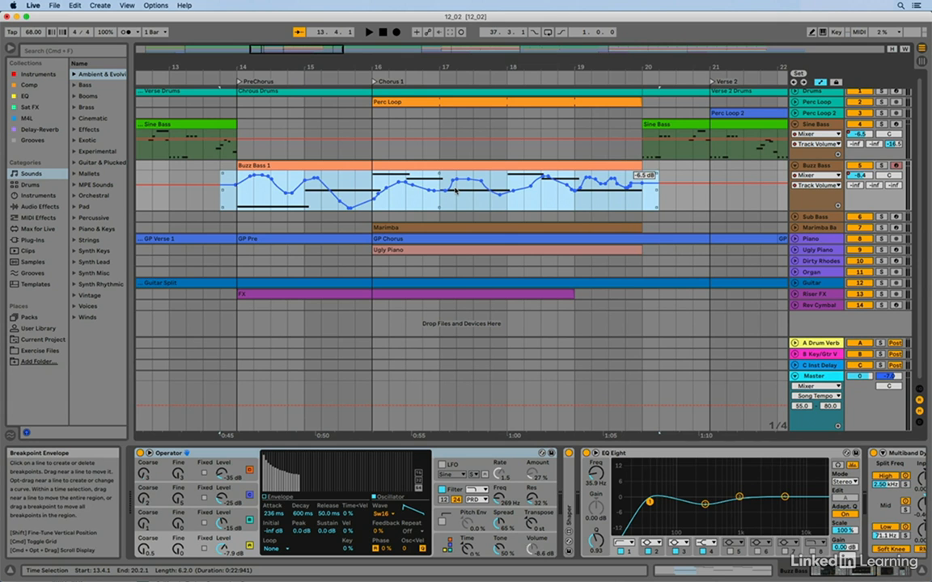
mouse_move(455, 190)
left_mouse_down()
mouse_move(456, 170)
mouse_move(455, 179)
left_mouse_up()
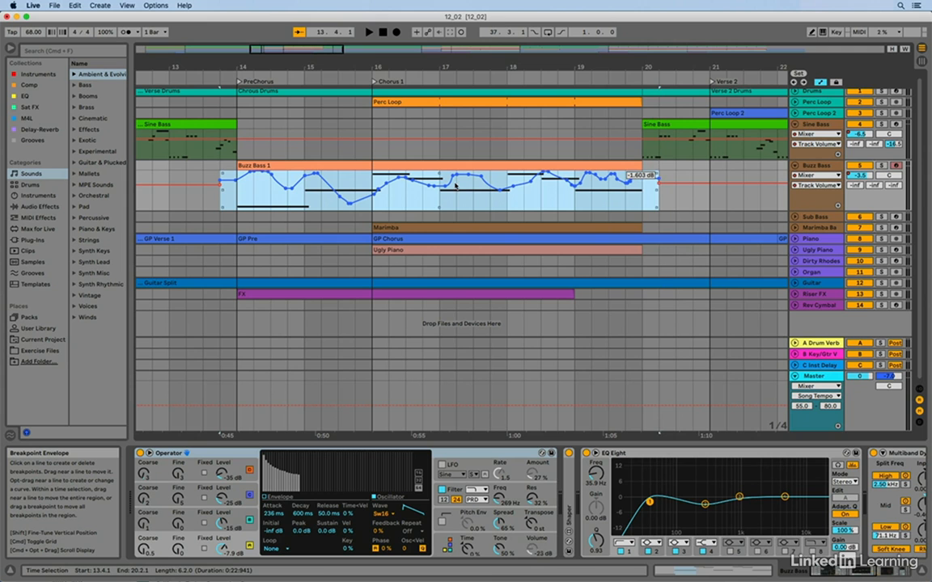
left_click_drag(455, 186, 456, 192)
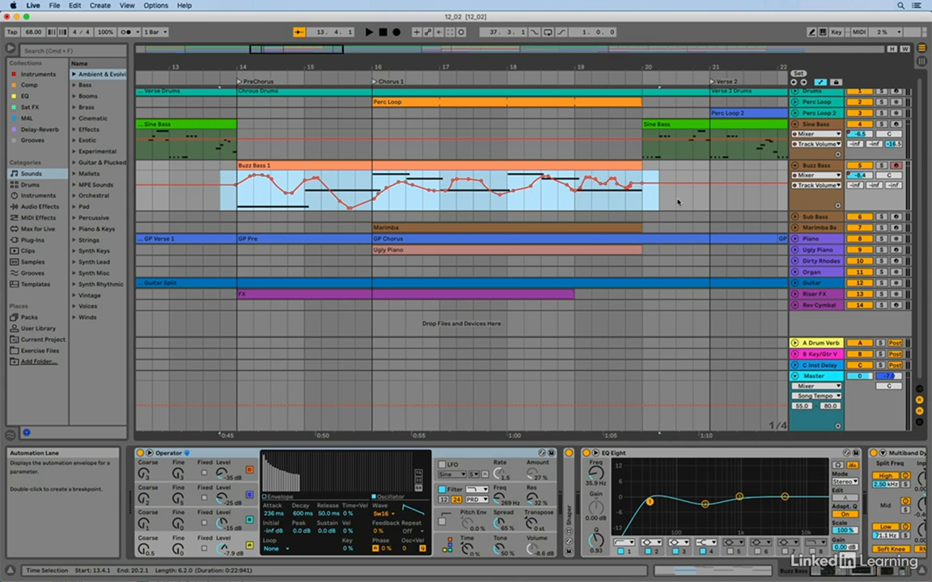
left_click(674, 203)
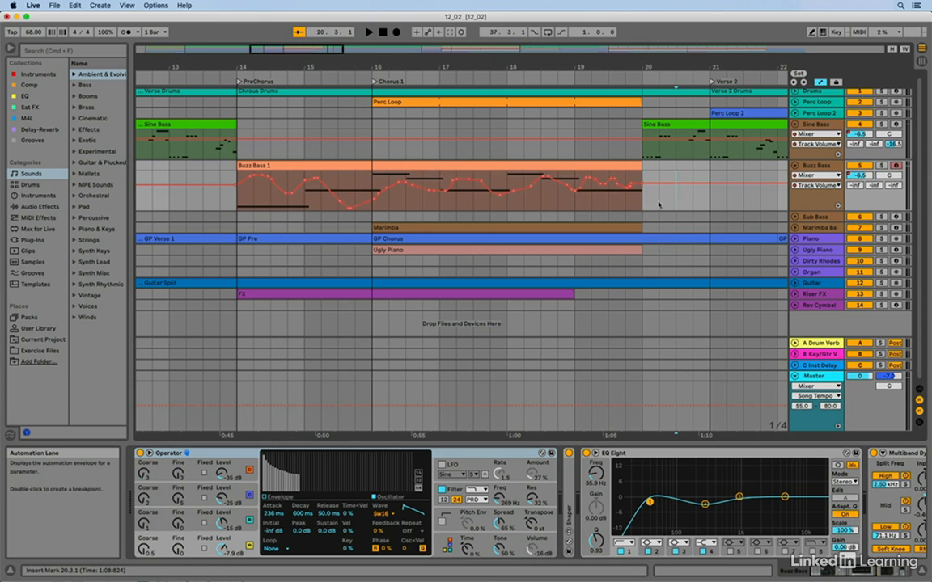
Select the Buzz Bass volume envelope from bar 14 to bar 20 and stretch its values vertically from the lower edge.
left_click_drag(642, 203, 237, 202)
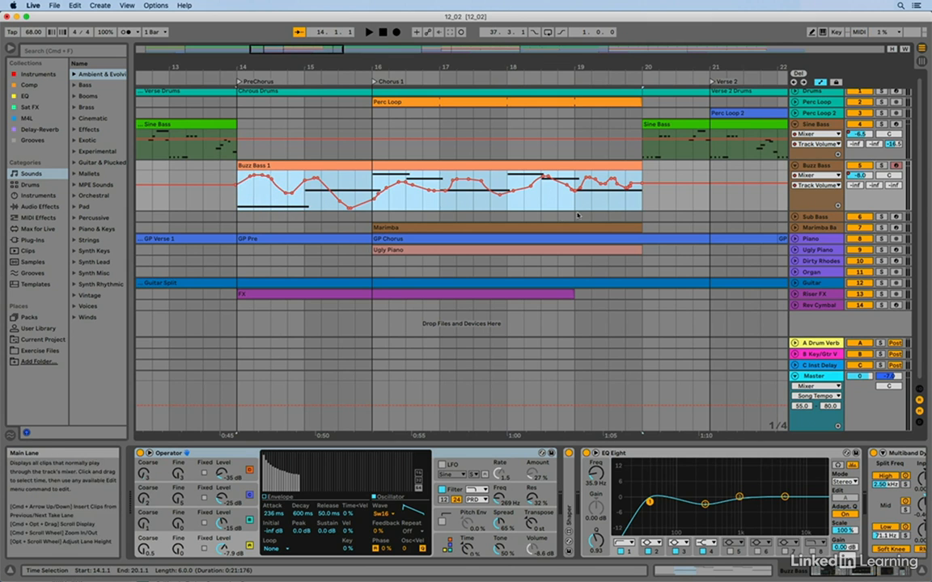
mouse_move(639, 206)
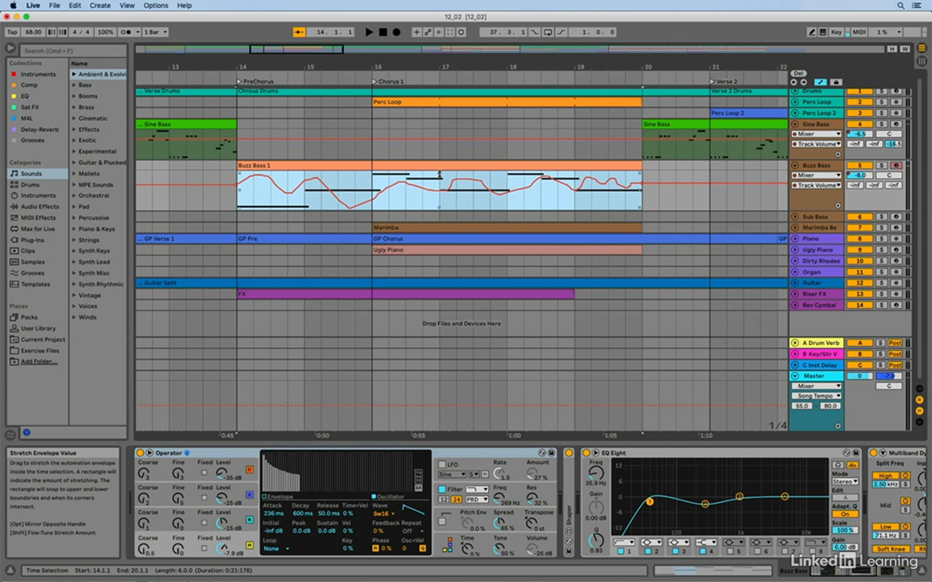
mouse_move(439, 174)
left_mouse_down()
mouse_move(440, 189)
mouse_move(439, 175)
left_mouse_up()
key("super+z")
key("super+z")
key("super+z")
key("super+z")
left_click_drag(440, 207, 440, 211)
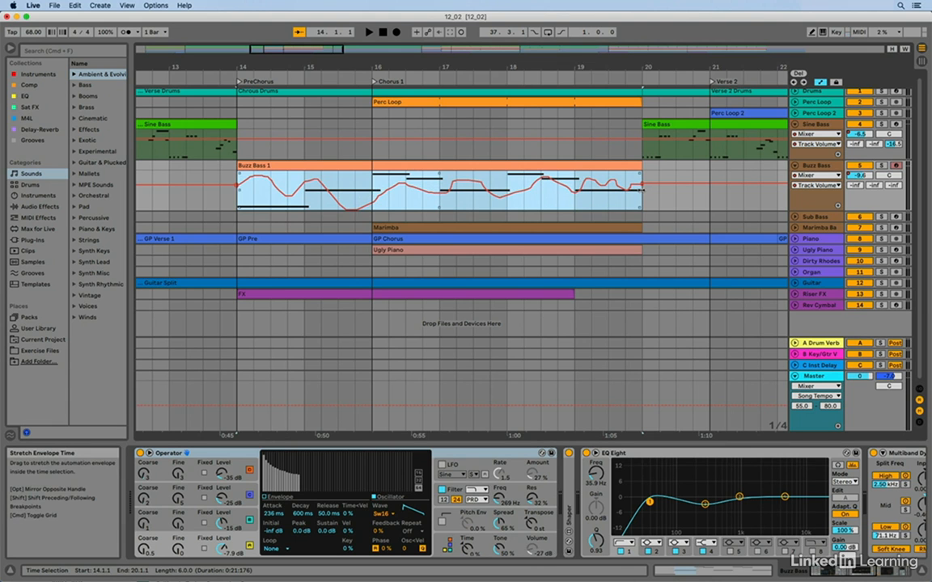
Try stretching the selected envelope's timing from its ends and skewing it from its end corners.
mouse_move(642, 187)
left_mouse_down()
mouse_move(436, 187)
mouse_move(641, 187)
left_mouse_up()
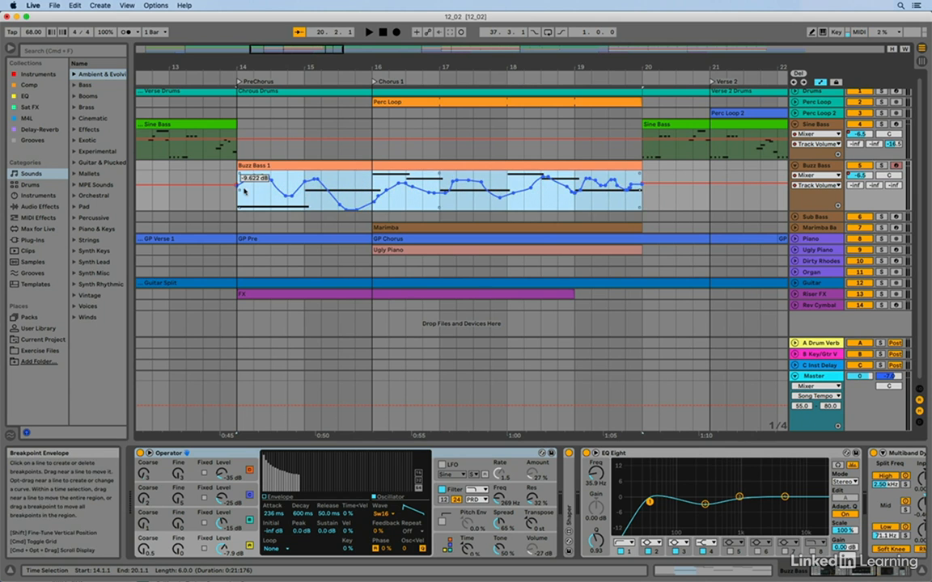
mouse_move(243, 188)
left_mouse_down()
mouse_move(321, 188)
mouse_move(238, 186)
left_mouse_up()
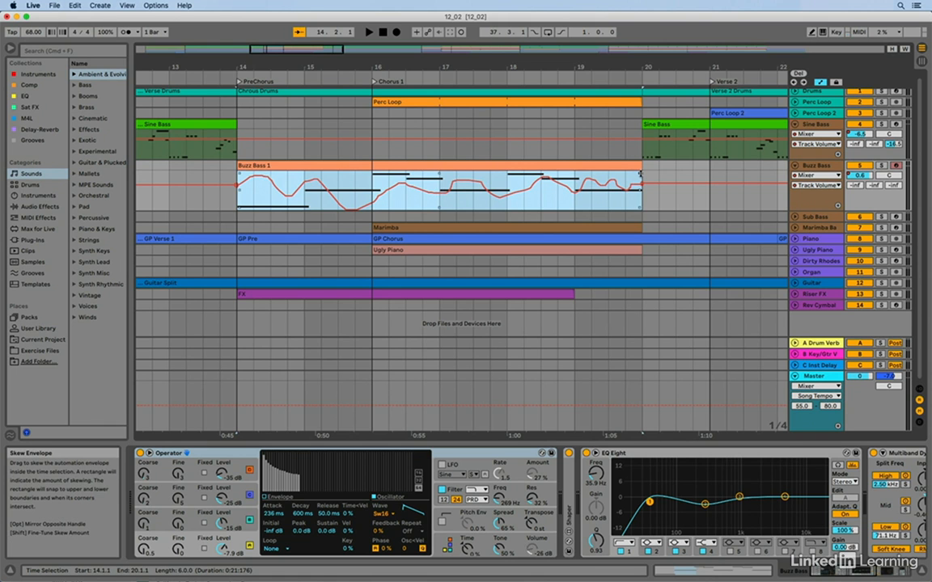
mouse_move(641, 173)
left_mouse_down()
mouse_move(642, 190)
mouse_move(641, 173)
left_mouse_up()
left_click_drag(639, 204, 640, 207)
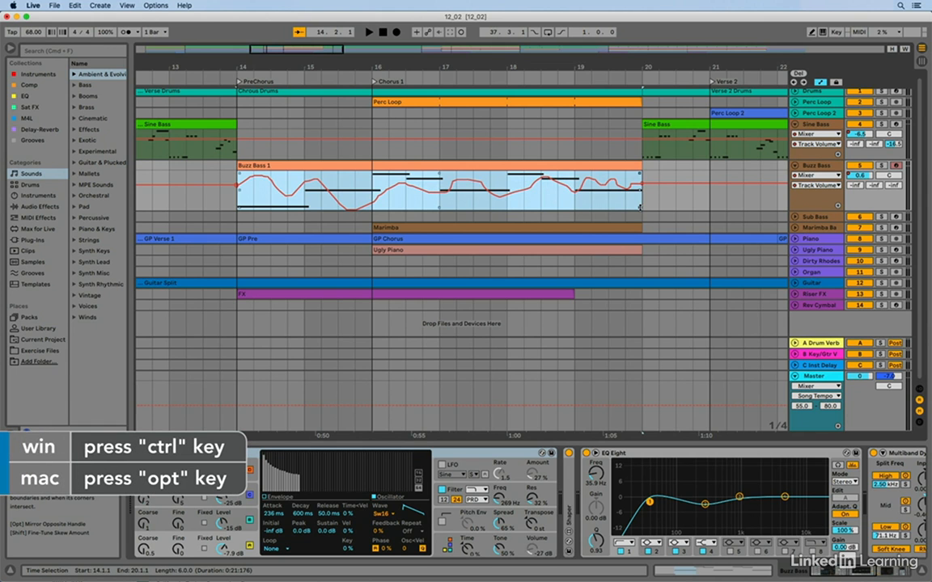
mouse_move(640, 207)
left_mouse_down()
mouse_move(641, 189)
mouse_move(640, 208)
left_mouse_up()
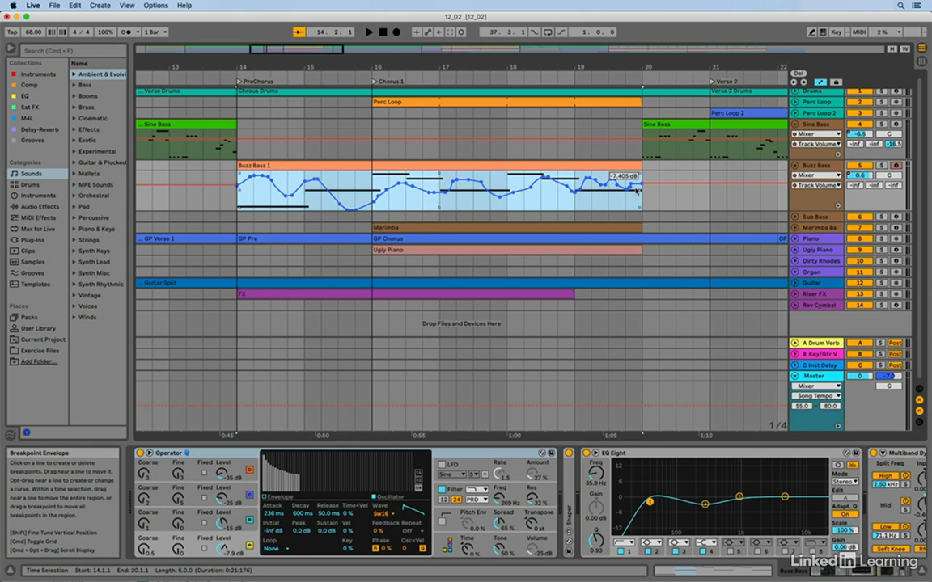
Try shifting the selected envelope one bar later and move it back to start at bar 14.
left_click_drag(625, 187, 693, 187)
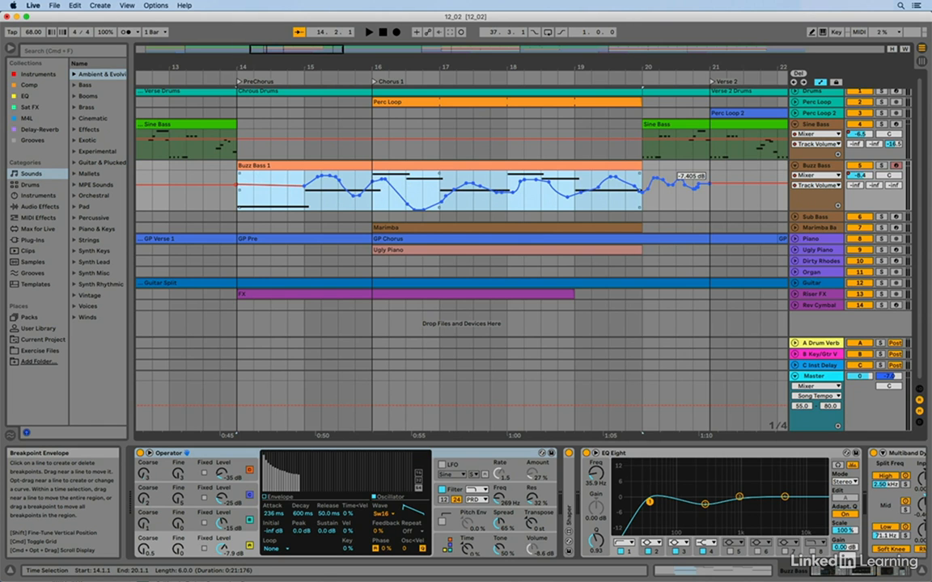
left_click_drag(693, 187, 626, 187)
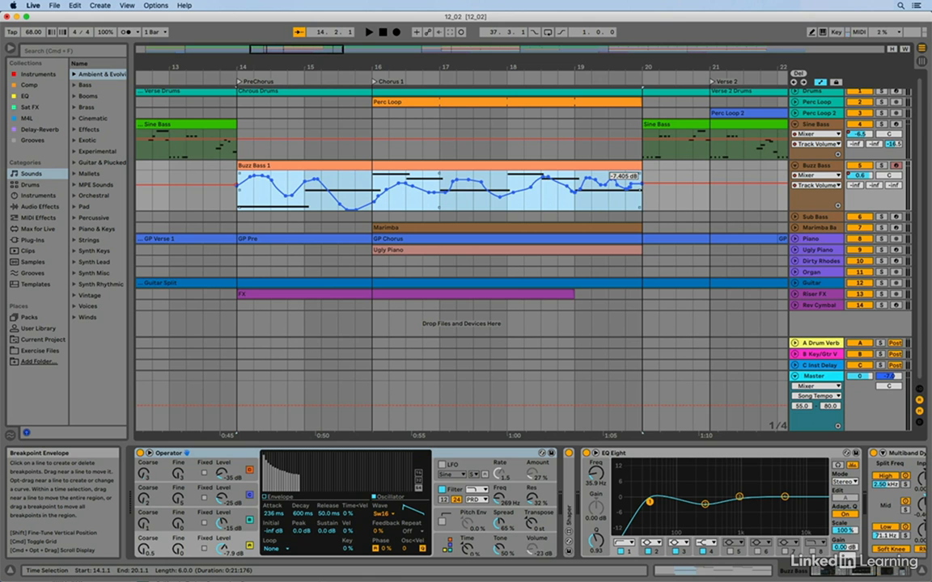
mouse_move(626, 187)
left_mouse_down()
mouse_move(712, 186)
mouse_move(630, 187)
left_mouse_up()
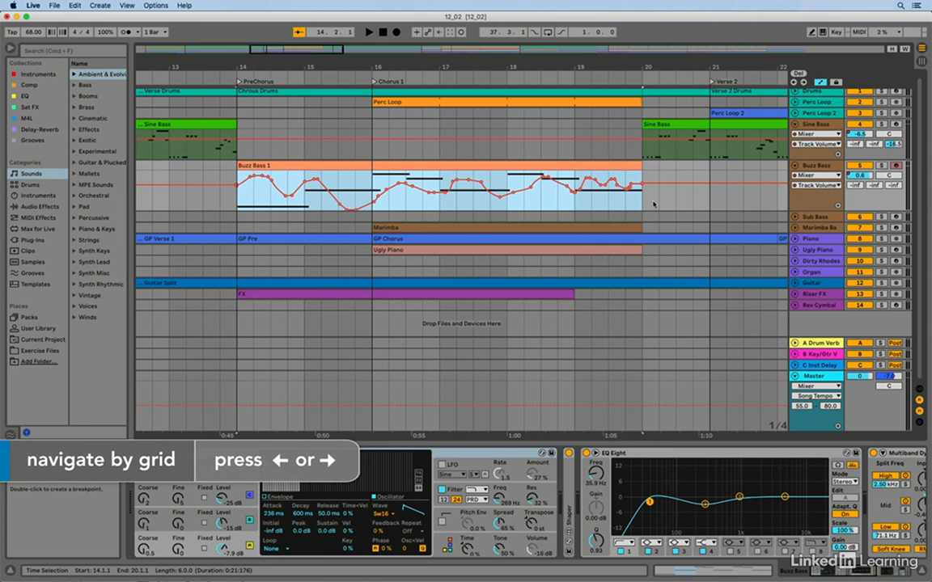
Nudge the selected envelope later in quarter-note grid steps and return it to bar 14.
key("Right")
key("Right")
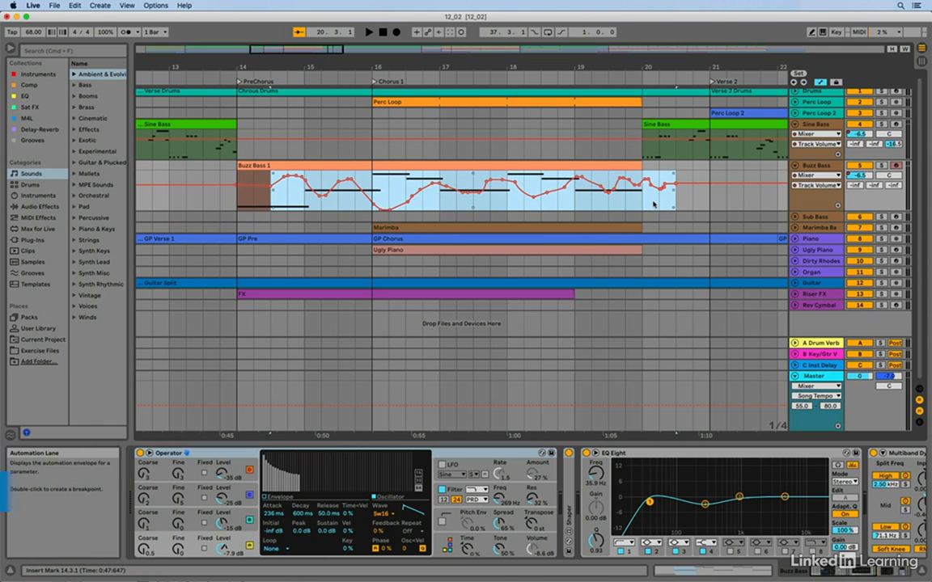
key("Right")
key("Left")
key("Left")
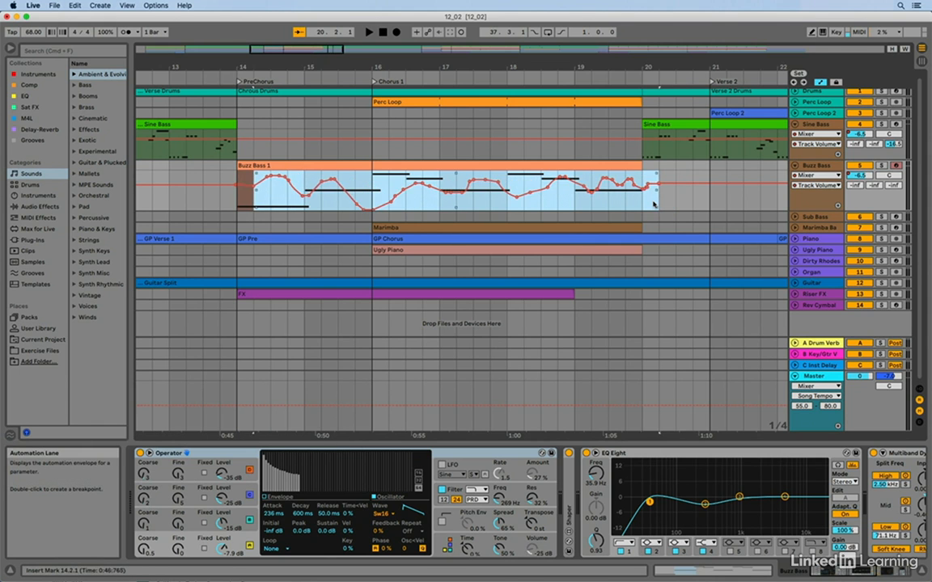
key("Left")
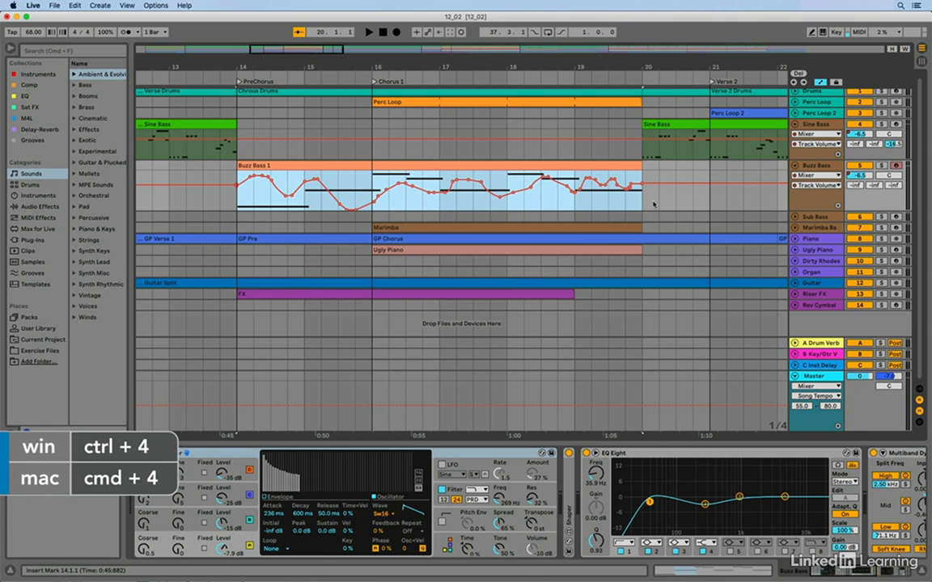
Turn the grid off, nudge the selected envelope slightly later, undo the nudges and restore the 1/4 grid.
key("super+4")
key("Right")
key("Right")
key("Right")
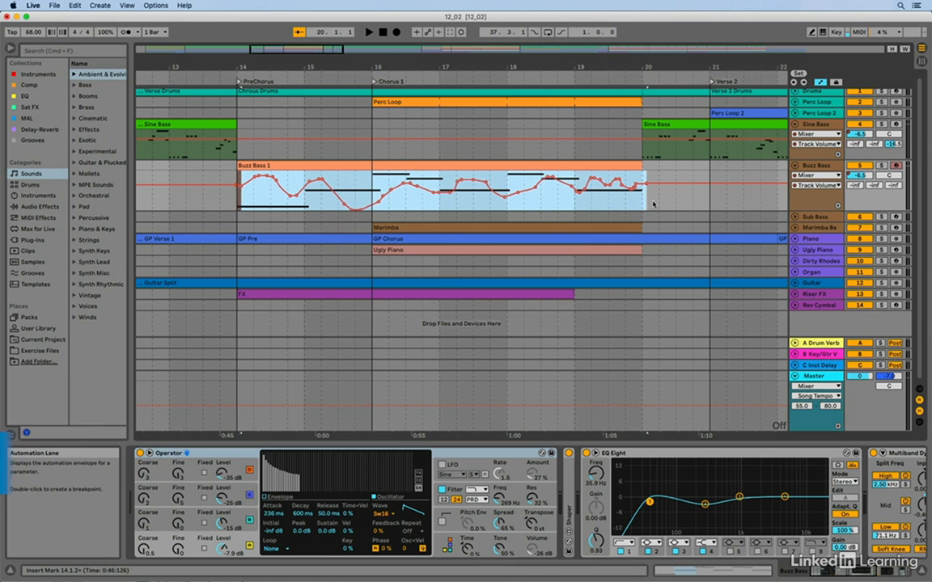
key("Right")
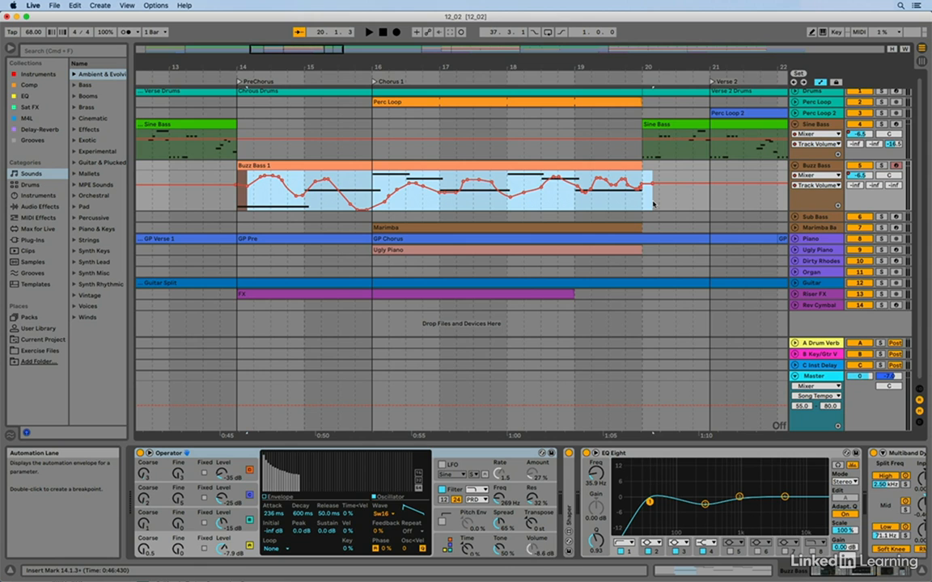
key("super+z")
key("super+4")
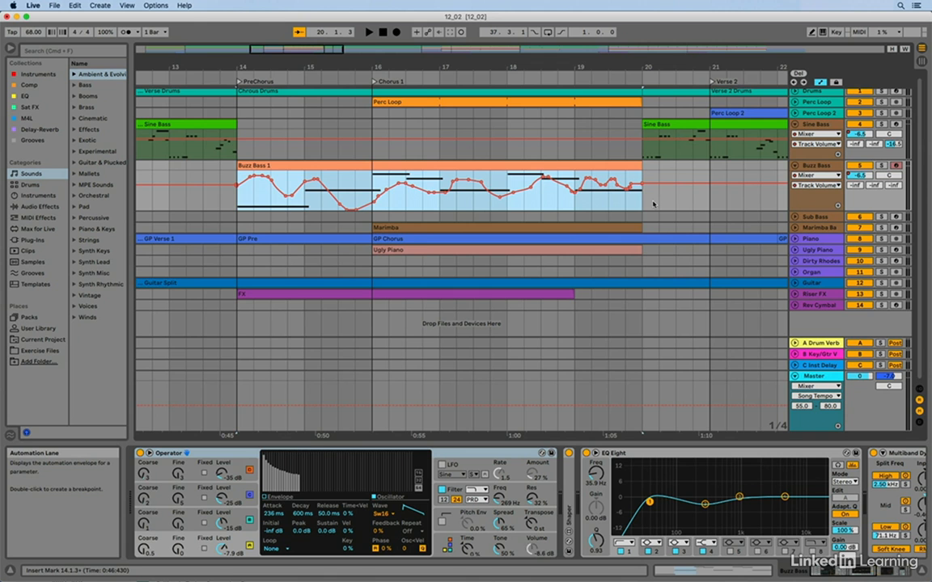
Try moving the Buzz Bass 1 clip with its automation to bar 20, then undo the move.
key("minus")
key("minus")
key("minus")
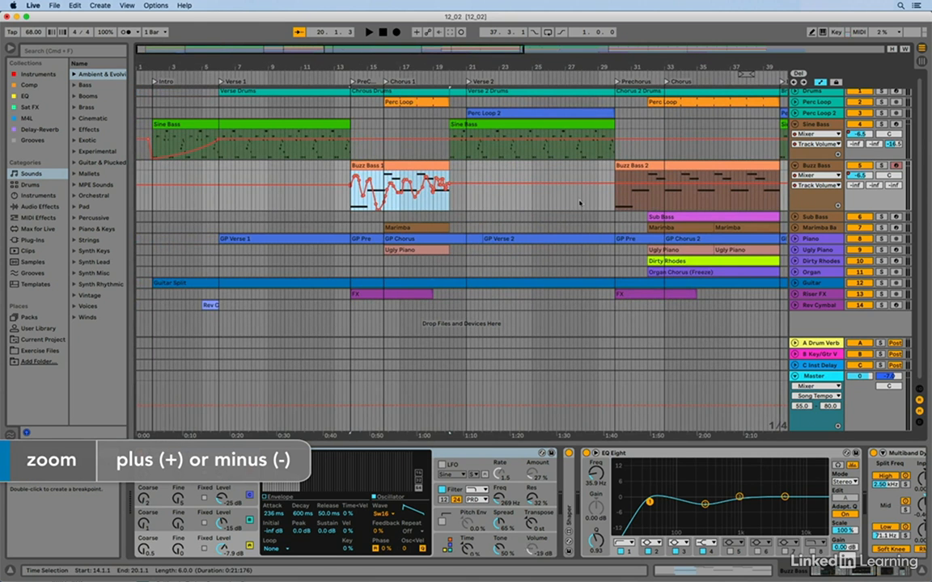
left_click(400, 166)
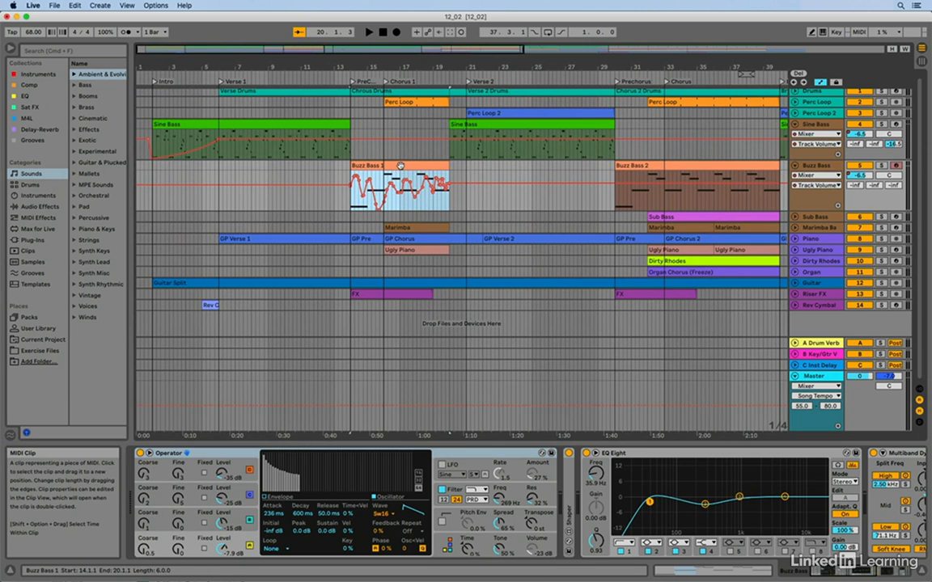
left_click_drag(399, 166, 501, 166)
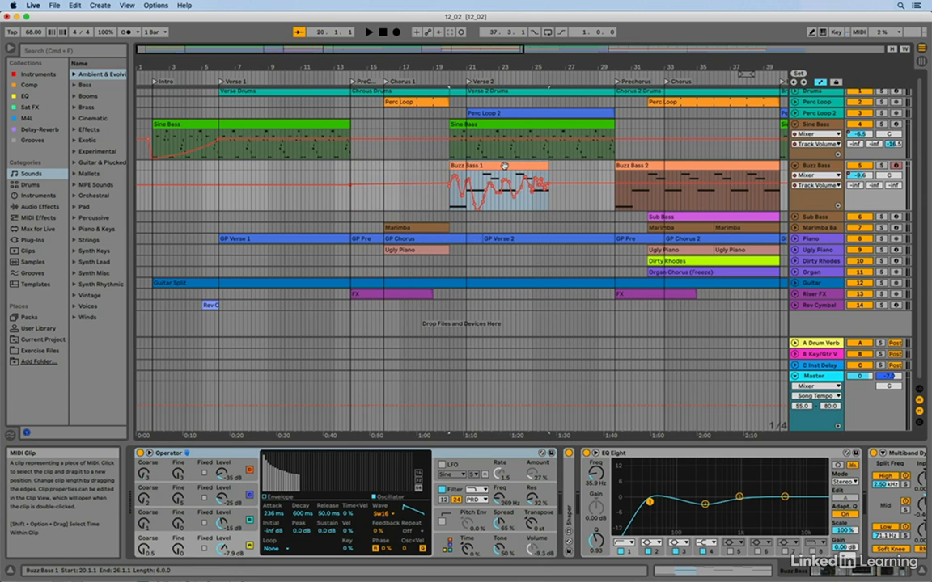
key("super+z")
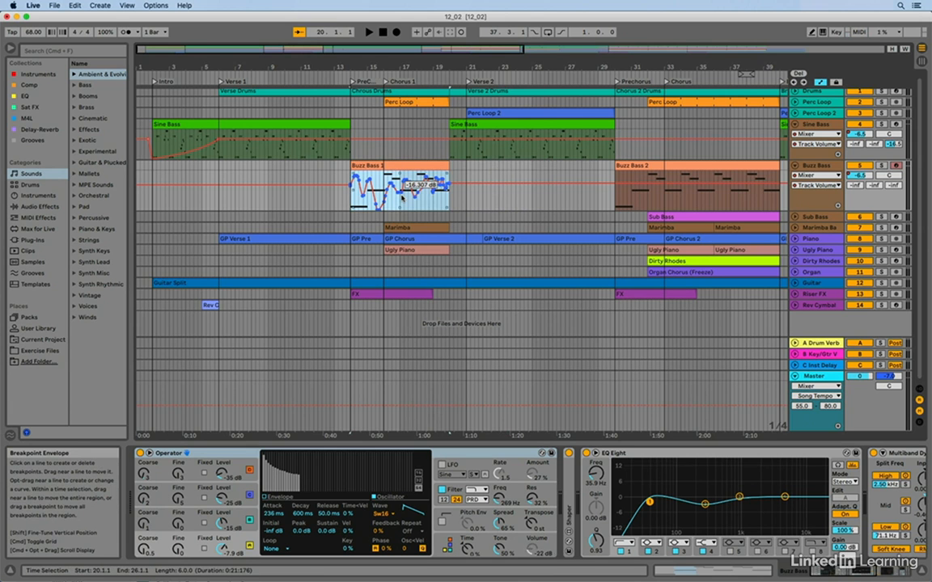
Lock the envelopes, try moving the Buzz Bass 1 clip to 20.3.1 without its automation, and undo the move.
left_click(837, 83)
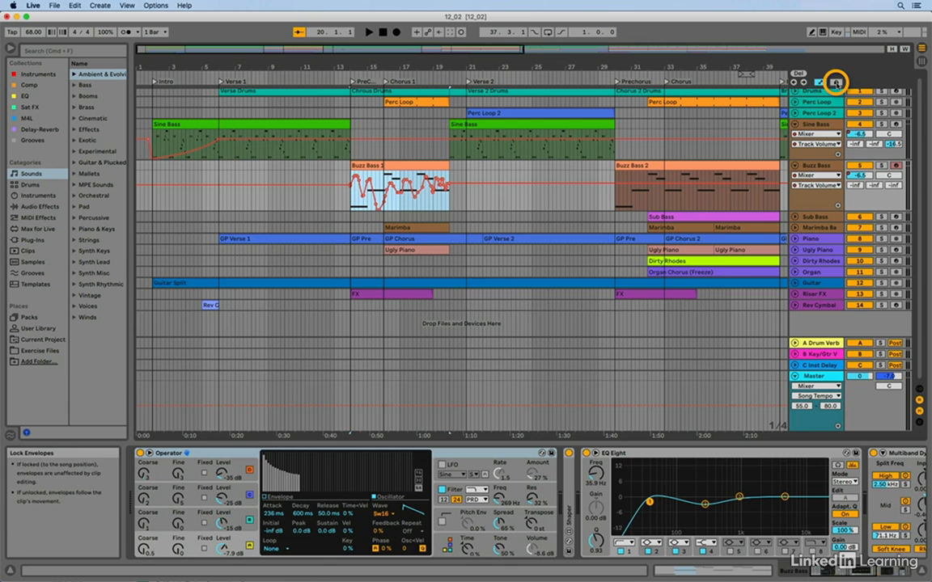
left_click(836, 82)
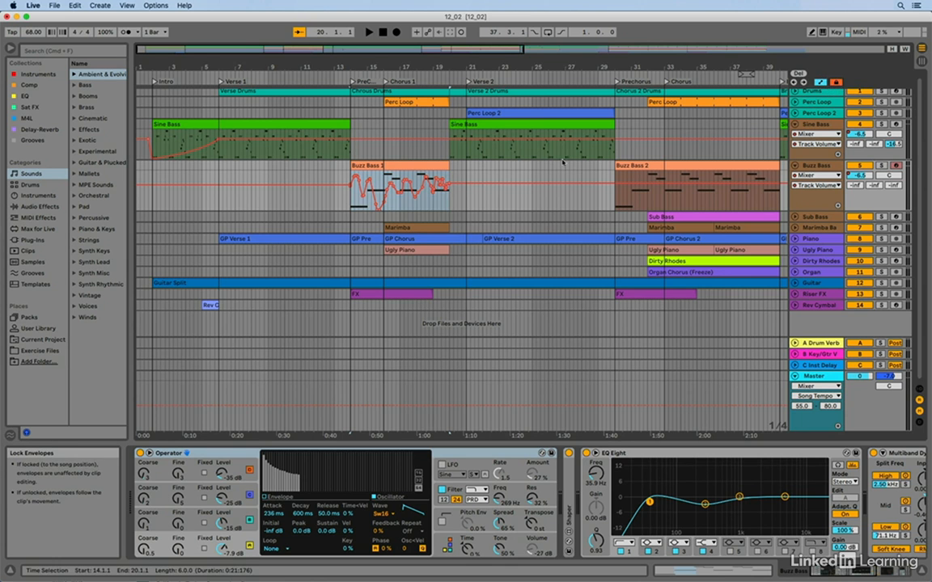
left_click(391, 165)
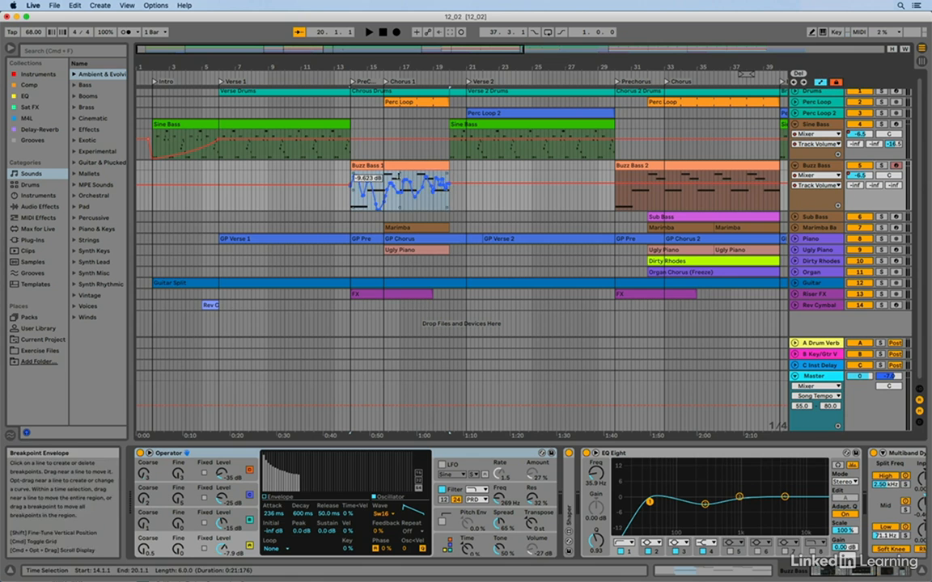
left_click(391, 165)
left_click_drag(391, 165, 499, 172)
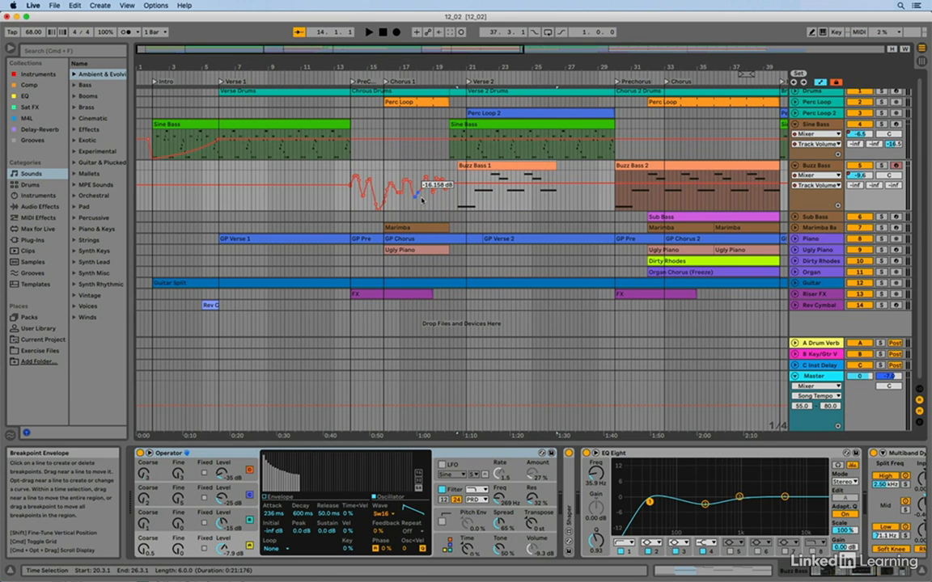
key("super+z")
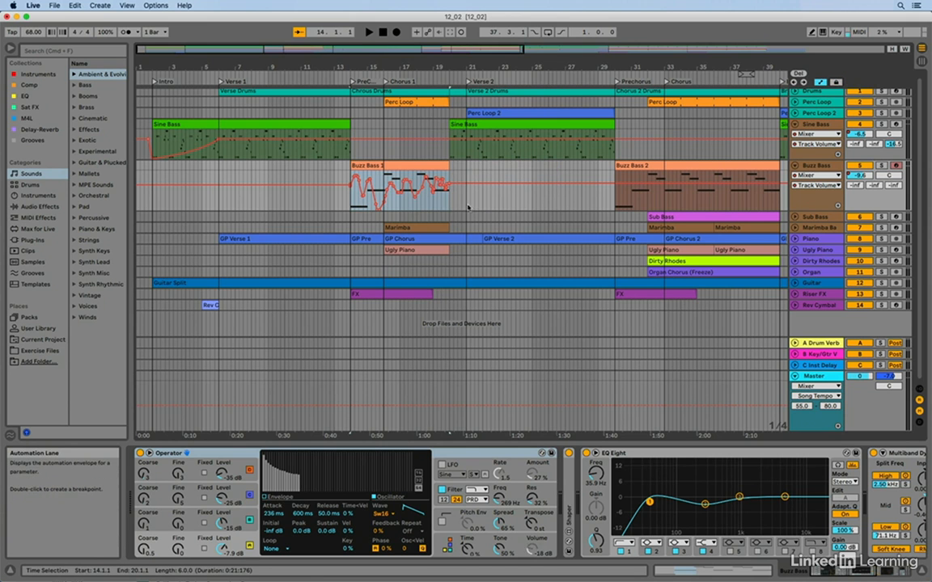
Try copying the Buzz Bass 1 clip with its automation and pasting it at bar 21, then undo the paste.
left_click(386, 165)
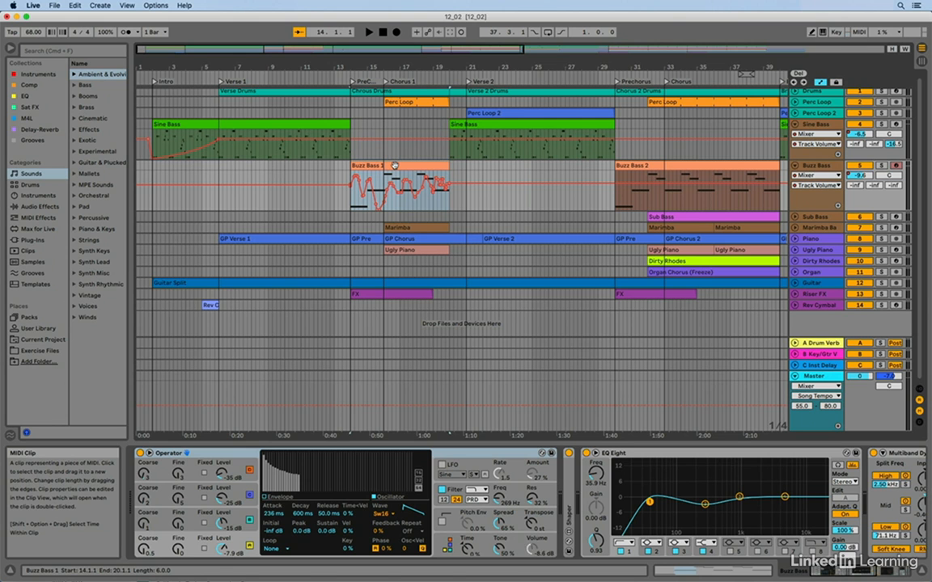
left_click(466, 197)
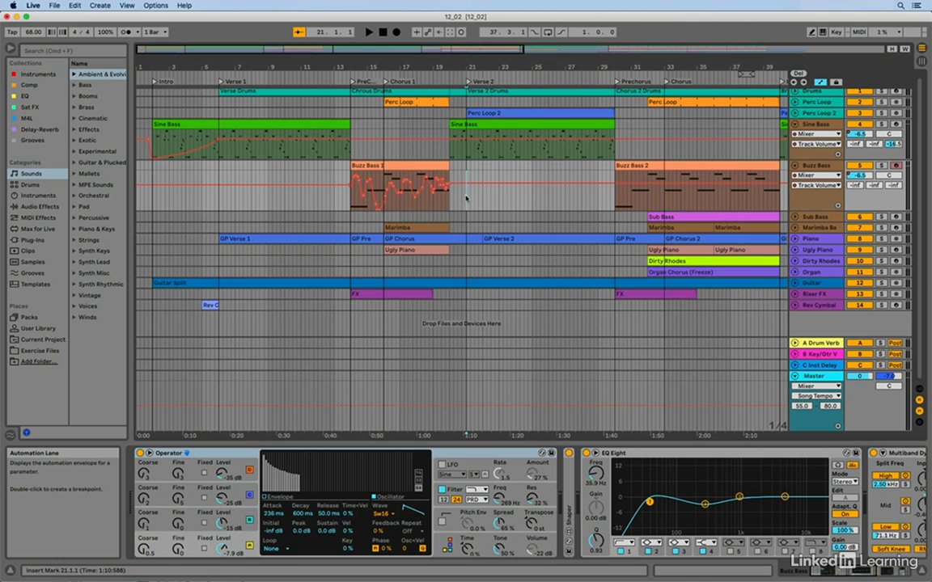
key("super+v")
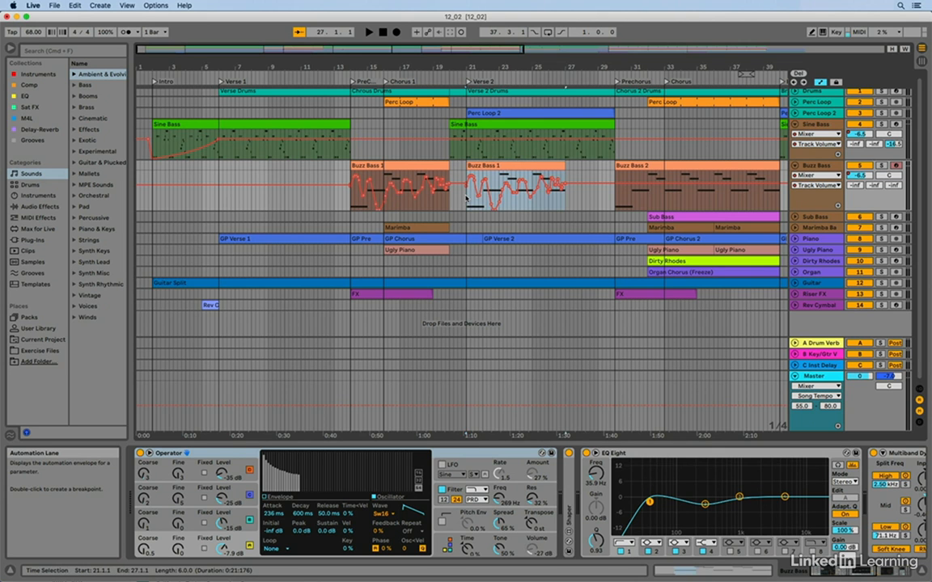
key("super+z")
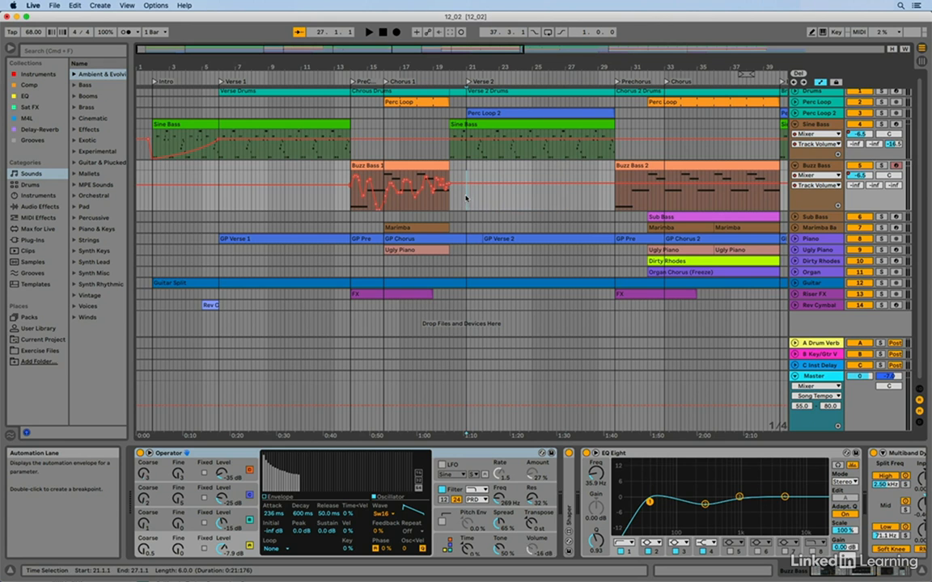
Try duplicating the Buzz Bass 1 clip with its automation directly after the original, then undo the duplication.
left_click(394, 166)
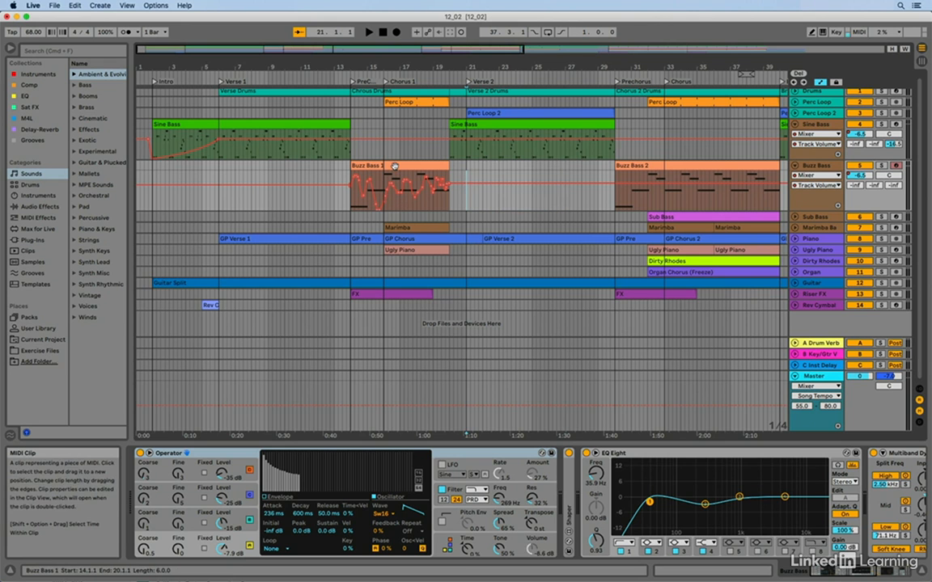
left_click(394, 166)
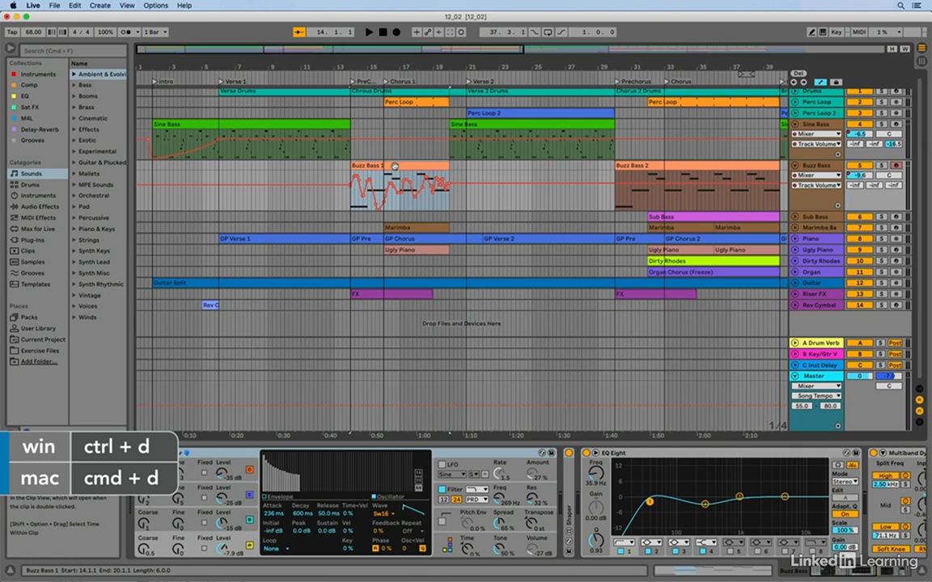
key("super+d")
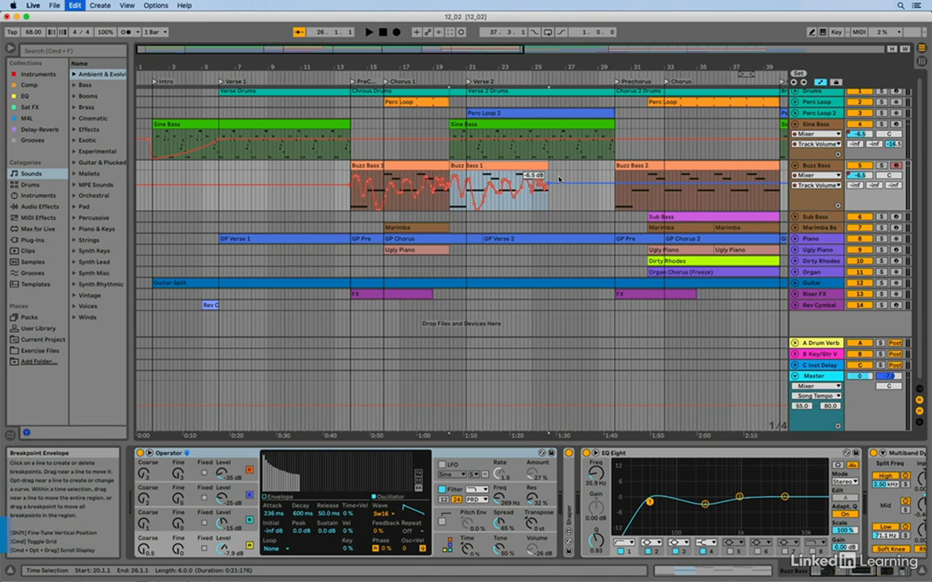
key("Delete")
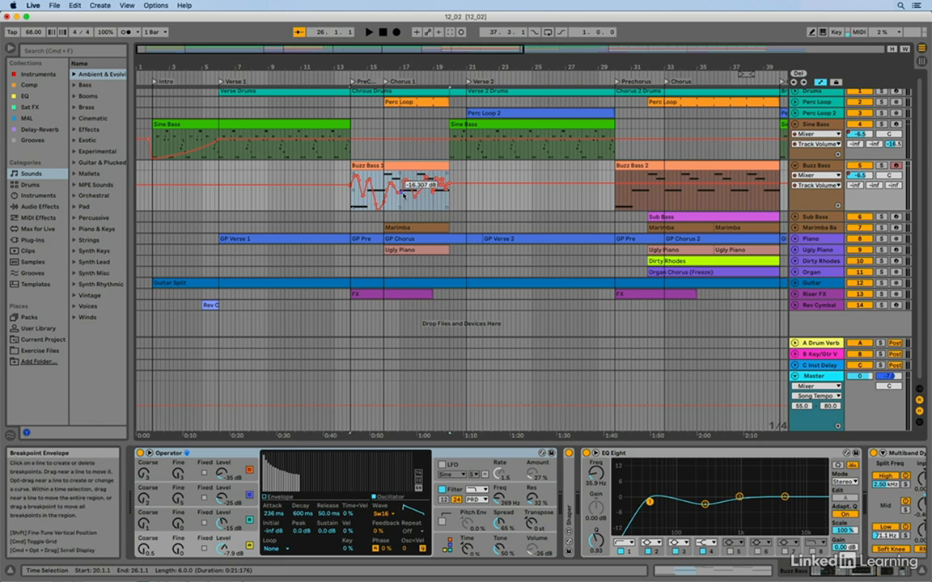
Try copying only the volume envelope from 13.4.1 to 17.1.1 onto the start of Buzz Bass 2 at bar 30, then undo the paste.
left_click_drag(399, 204, 348, 202)
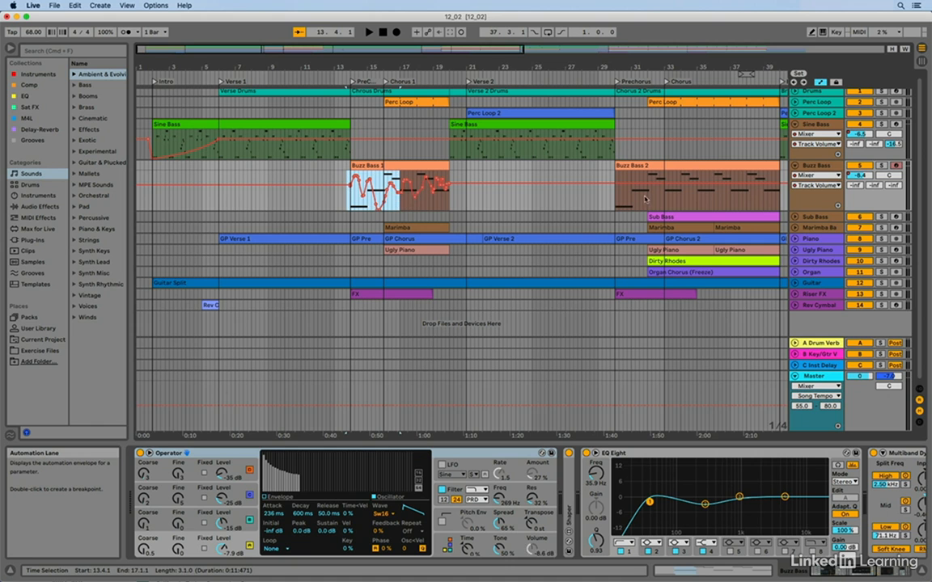
left_click(617, 197)
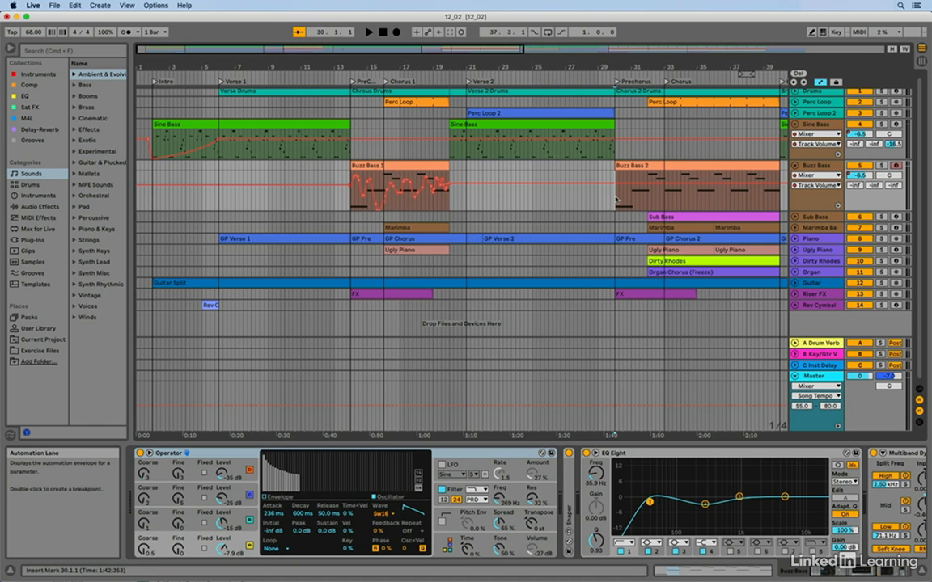
left_click_drag(617, 198, 666, 194)
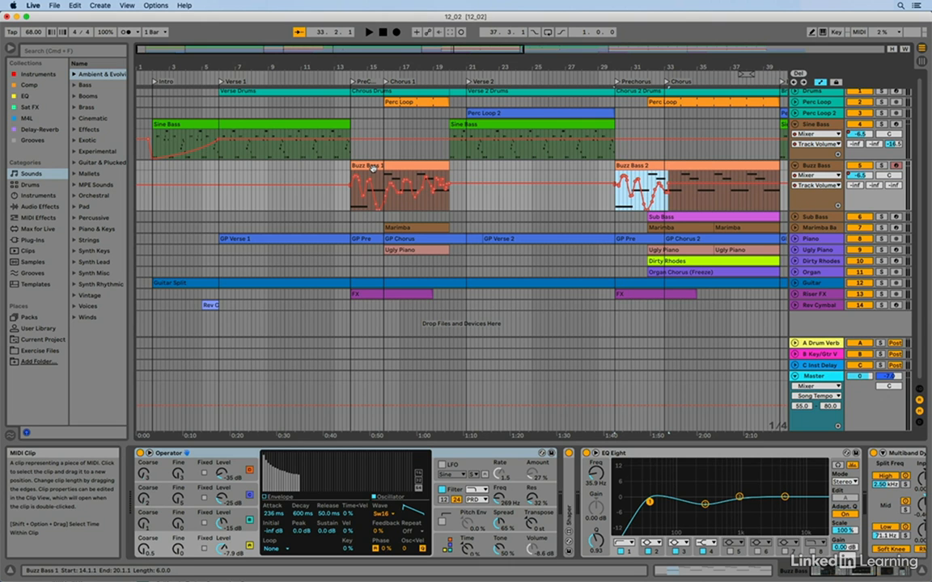
key("super+z")
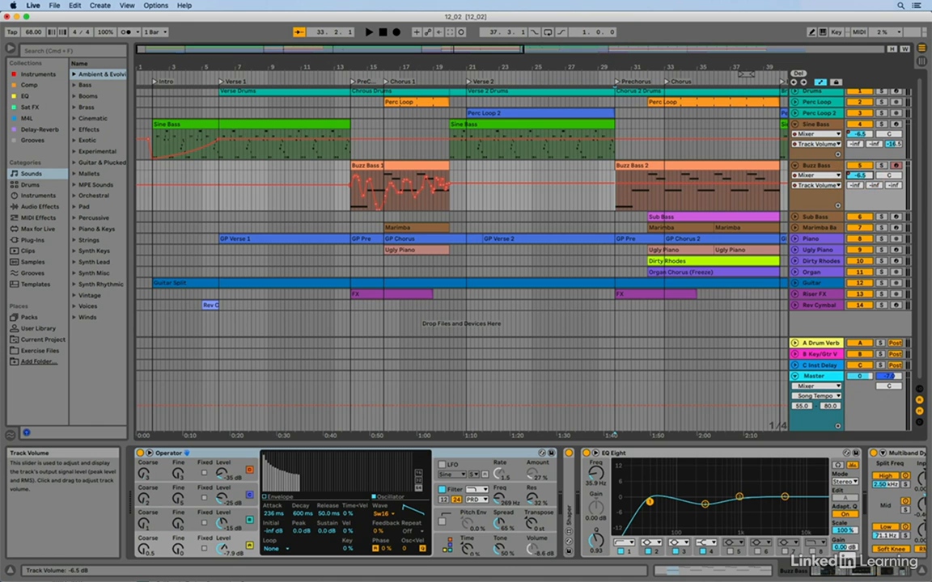
Override the Buzz Bass volume automation by raising the track volume to -1.4 dB, then re-enable the automation.
left_click_drag(857, 175, 858, 154)
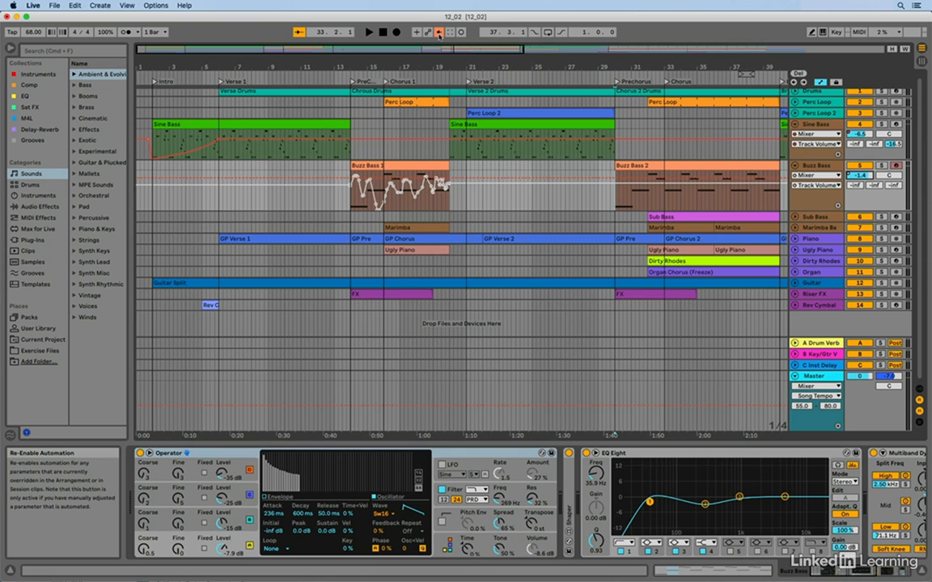
left_click(438, 32)
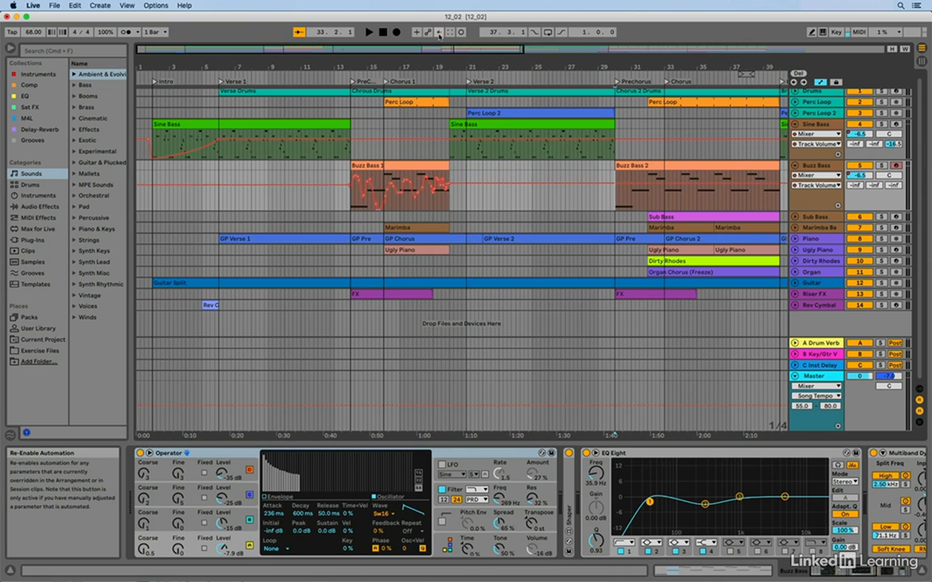